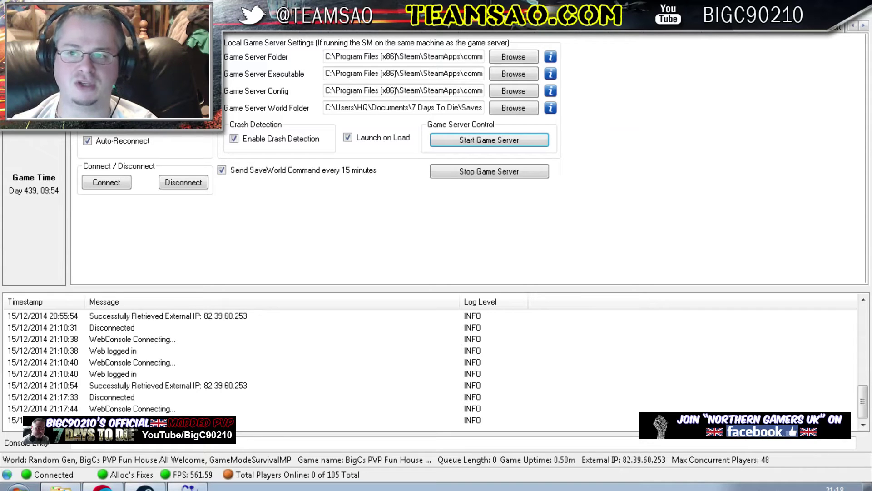
Step: Hide the 7 Days To Die Server Manager with Win+D to show the desktop
key(super+d)
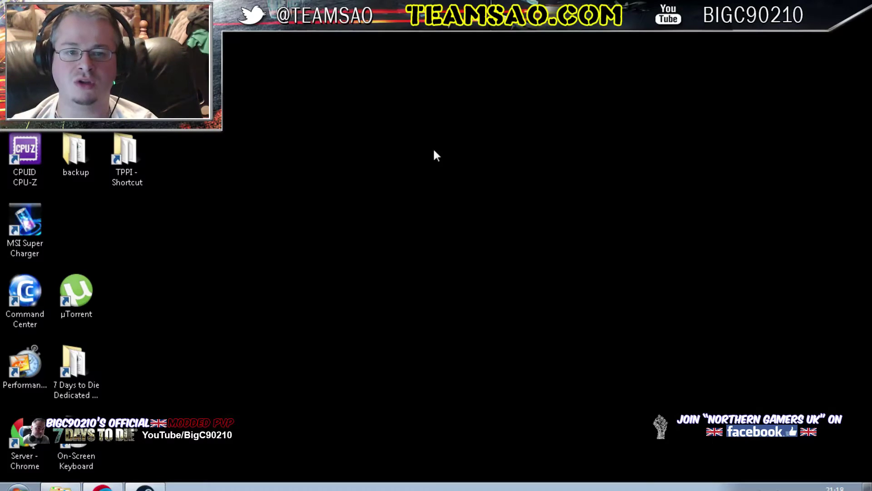
Step: Launch Notepad from the Start menu search
click(9, 486)
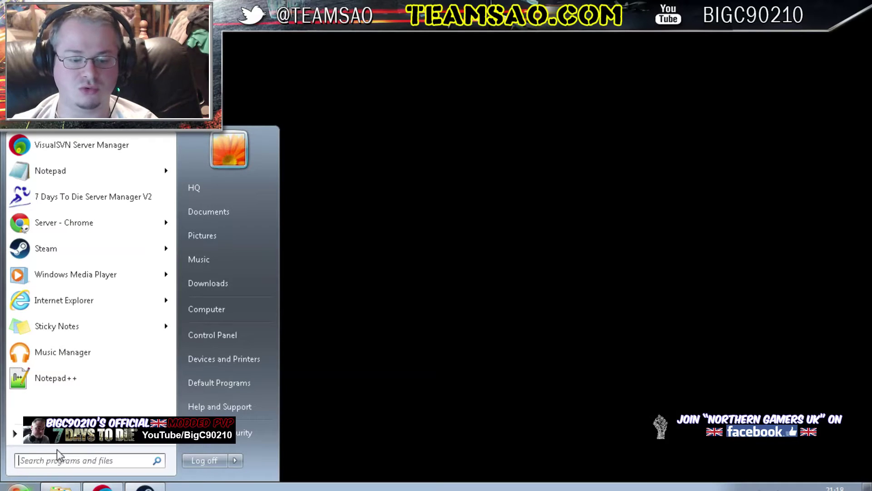
text(note[ad)
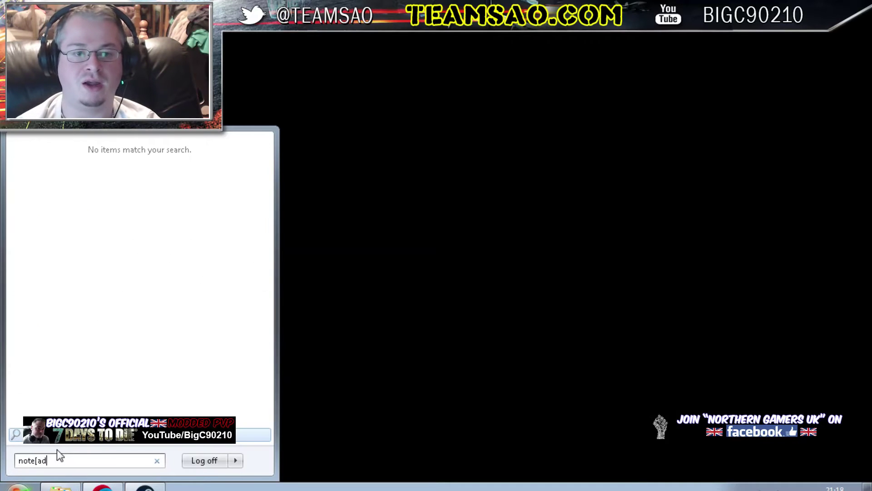
key(BackSpace)
key(BackSpace)
key(BackSpace)
text(pa)
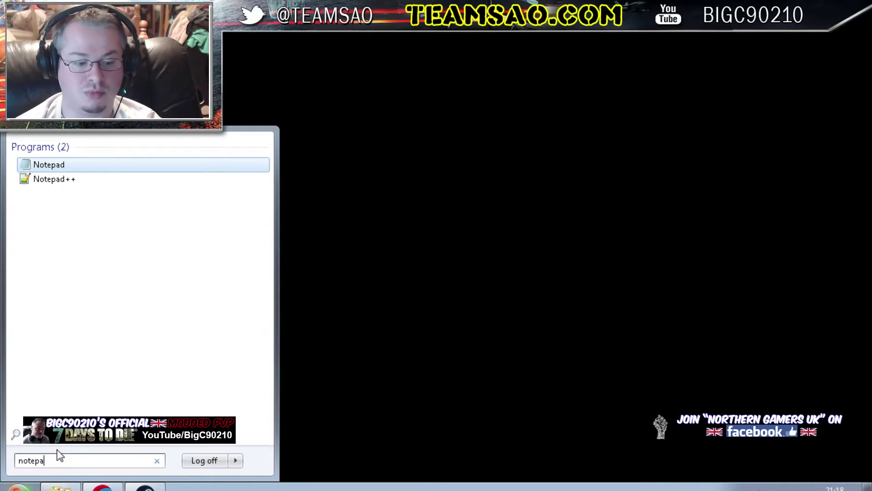
text(d)
key(Return)
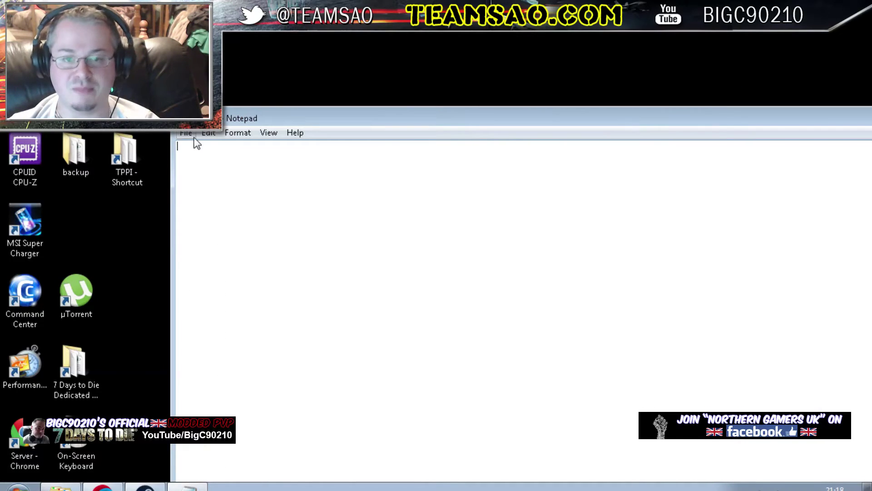
Step: Set up Save As: Desktop location, All Files type, file name protect
click(186, 134)
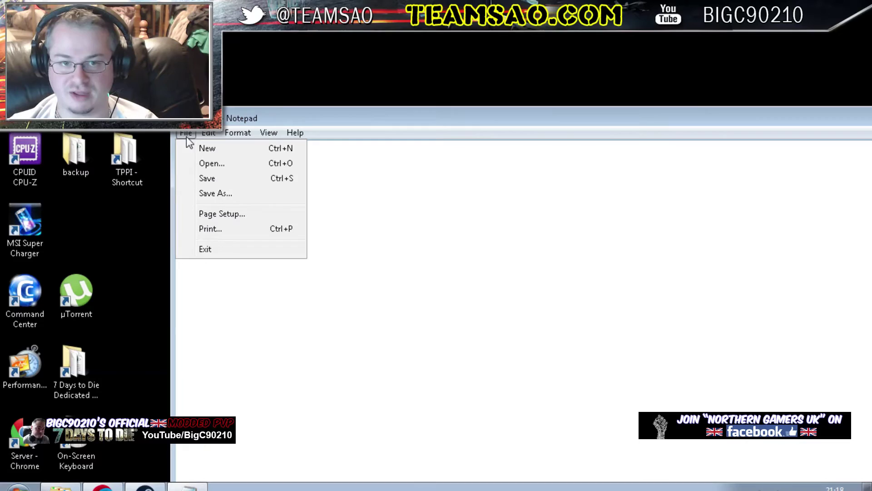
click(232, 195)
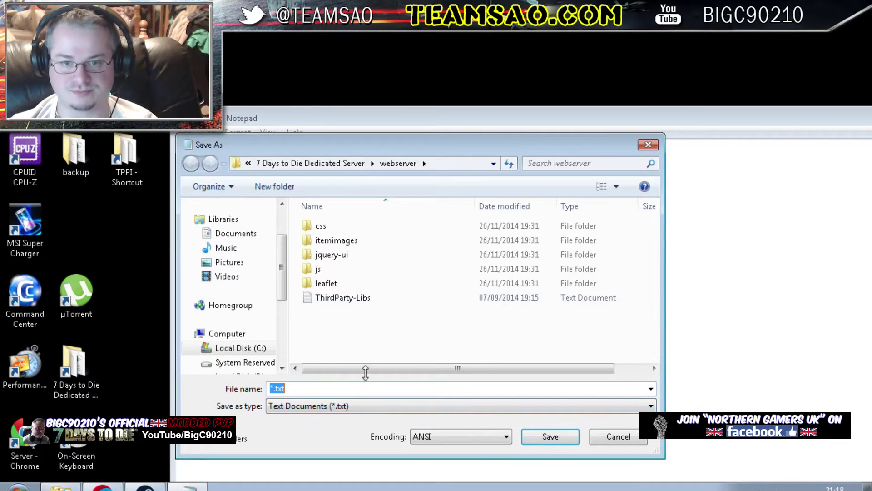
mouse_move(282, 266)
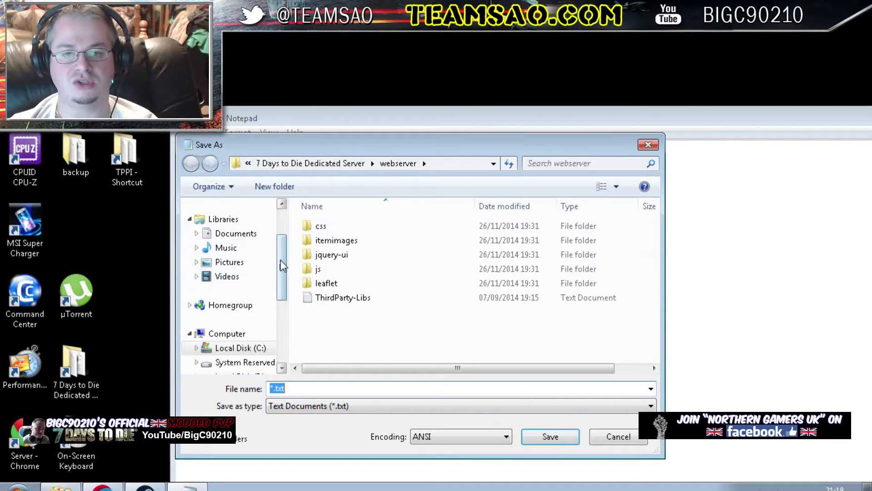
scroll(278, 261, up, 3)
click(229, 226)
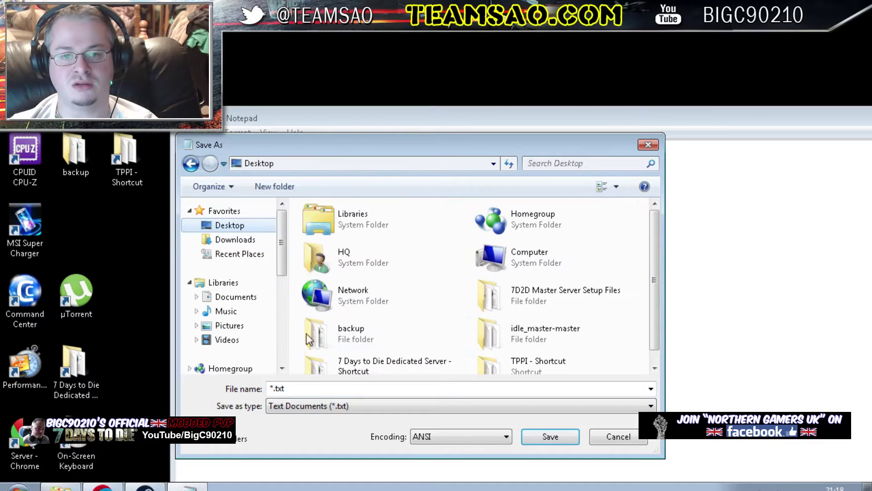
click(297, 387)
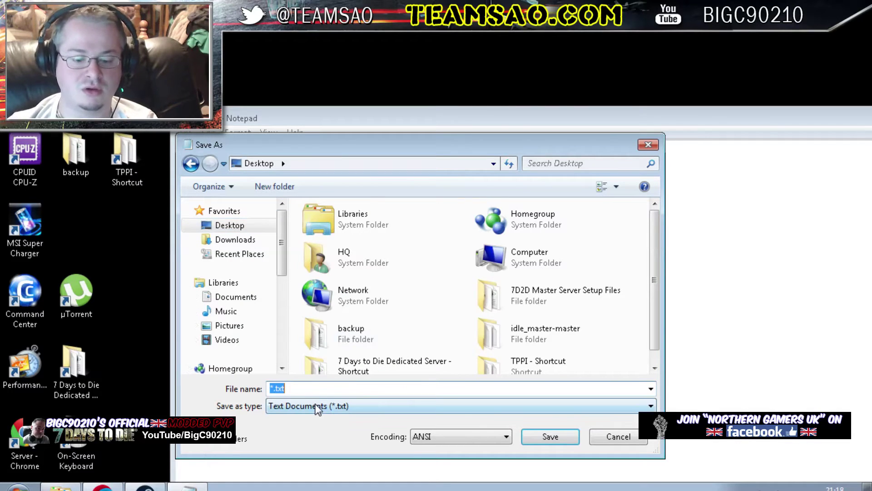
text(protect)
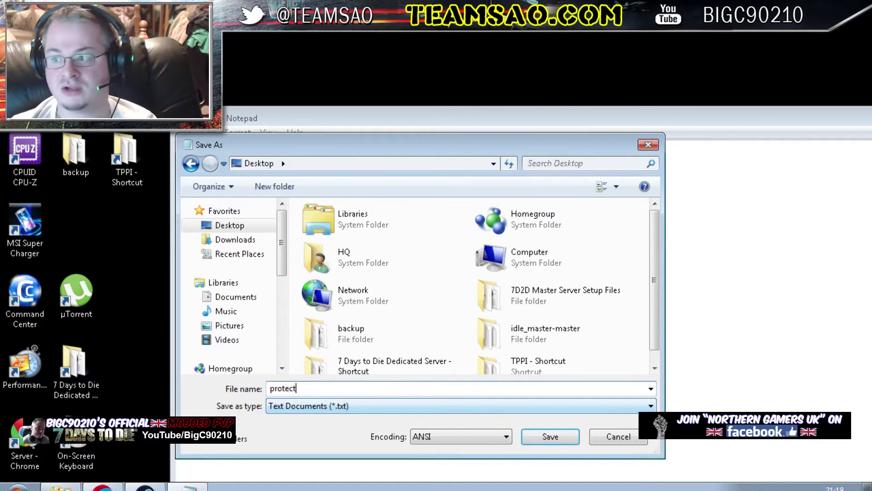
click(317, 408)
click(286, 430)
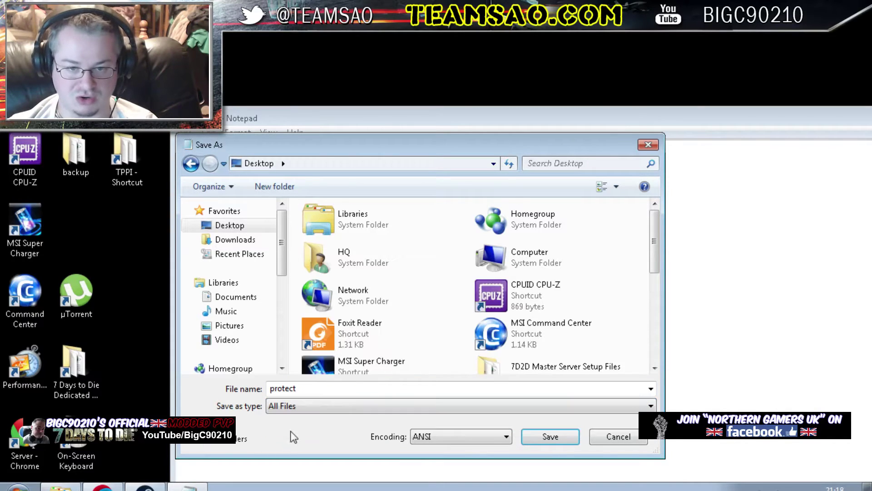
double_click(310, 389)
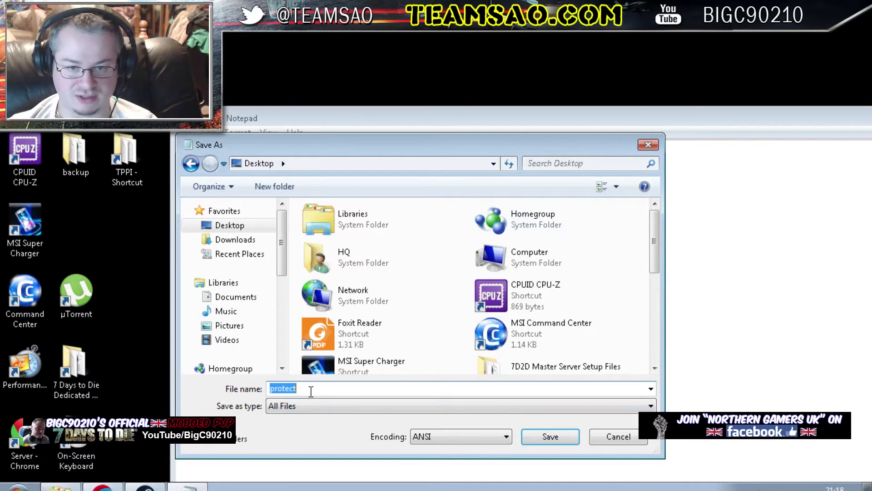
click(352, 389)
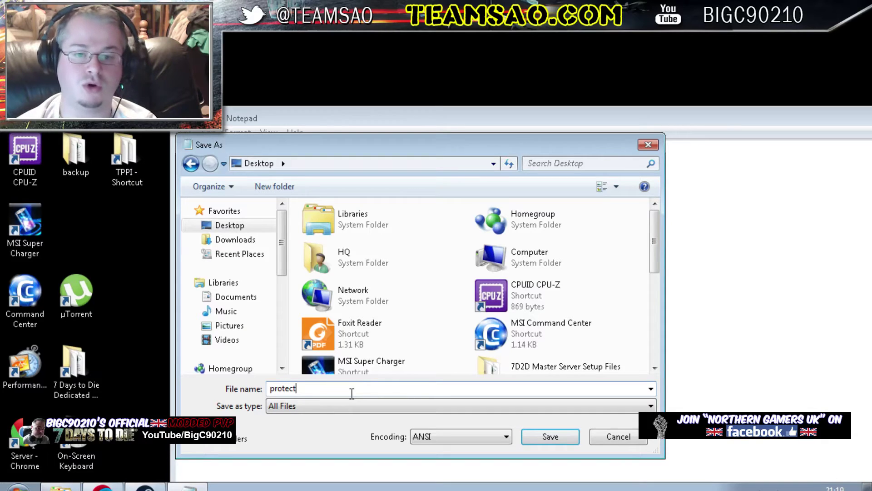
text(.wasd)
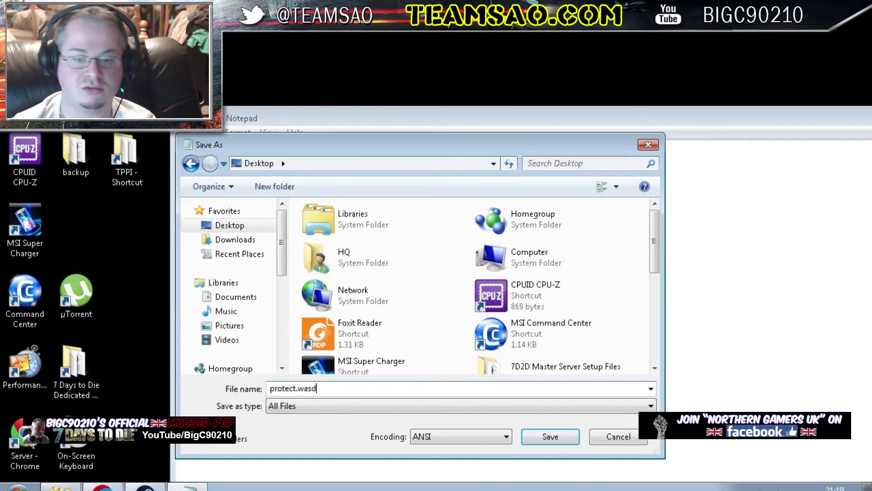
Step: Save the blank file to the desktop as protect.wasd and close Notepad
click(552, 437)
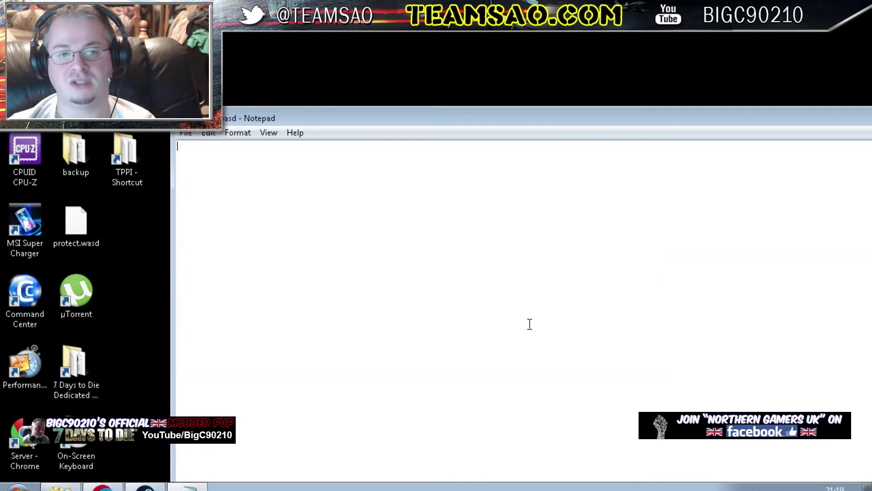
drag(611, 123, 614, 119)
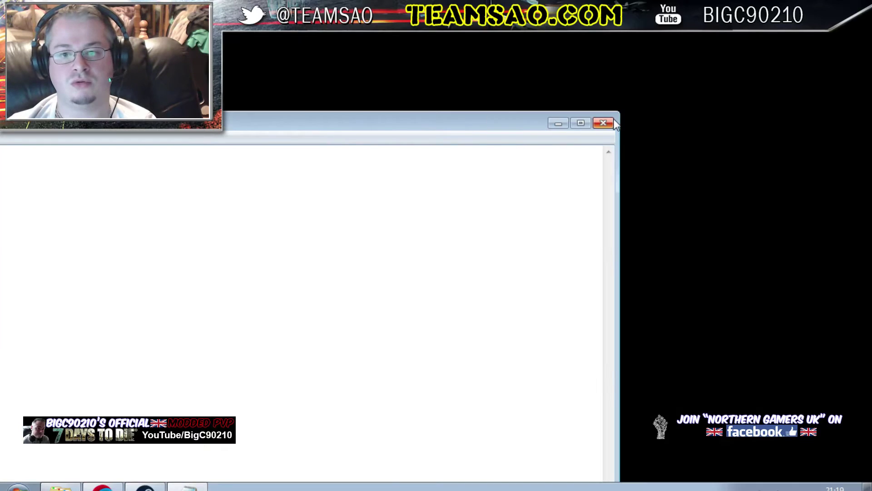
click(614, 119)
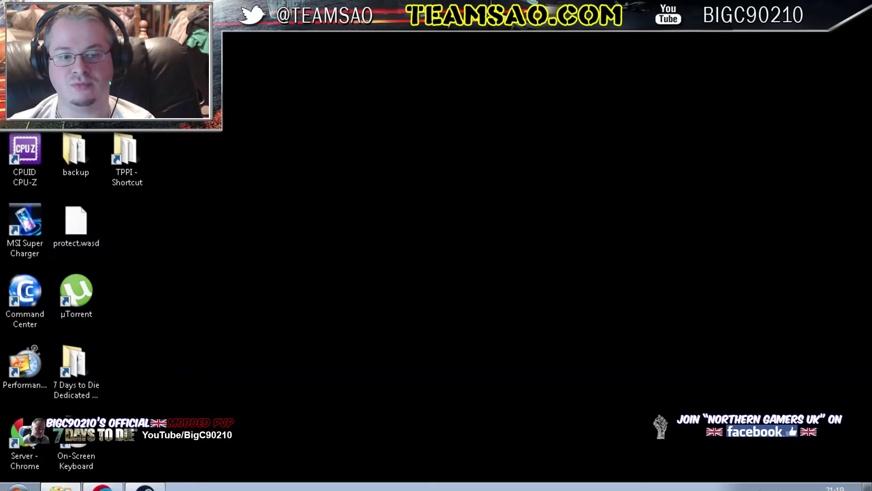
Step: Move protect.wasd from the desktop into the dedicated server's webserver folder
click(60, 487)
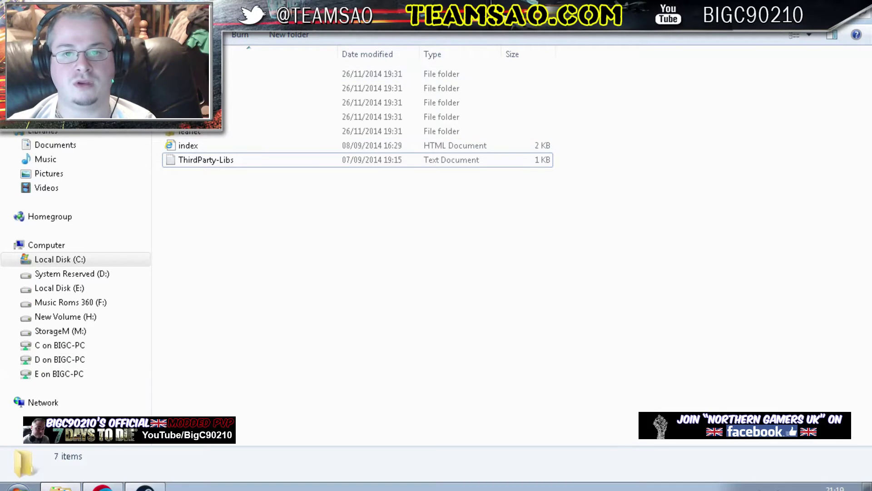
key(BackSpace)
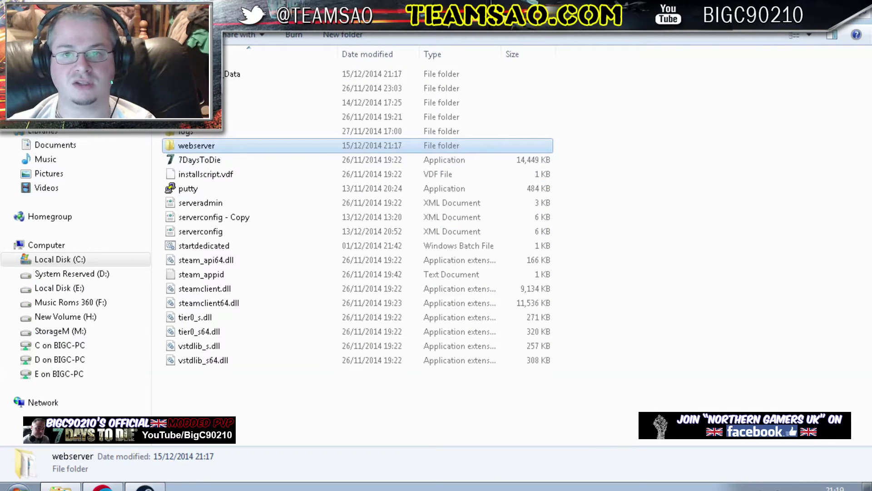
double_click(467, 7)
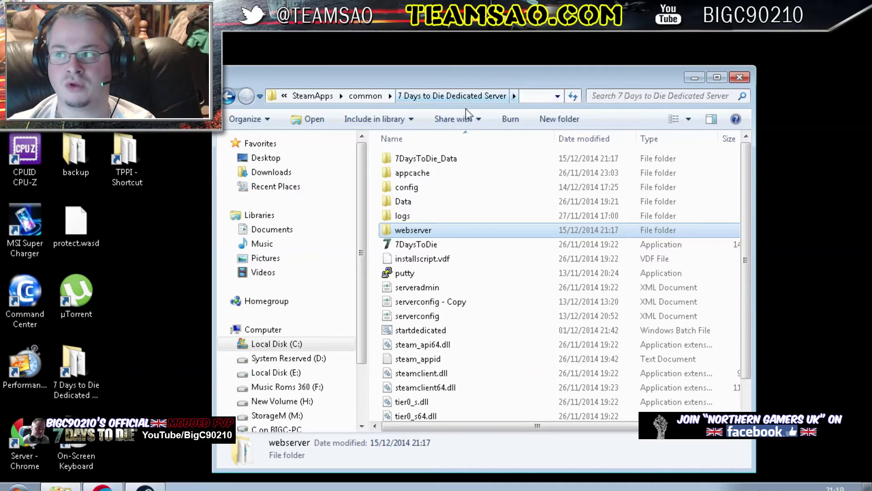
double_click(419, 235)
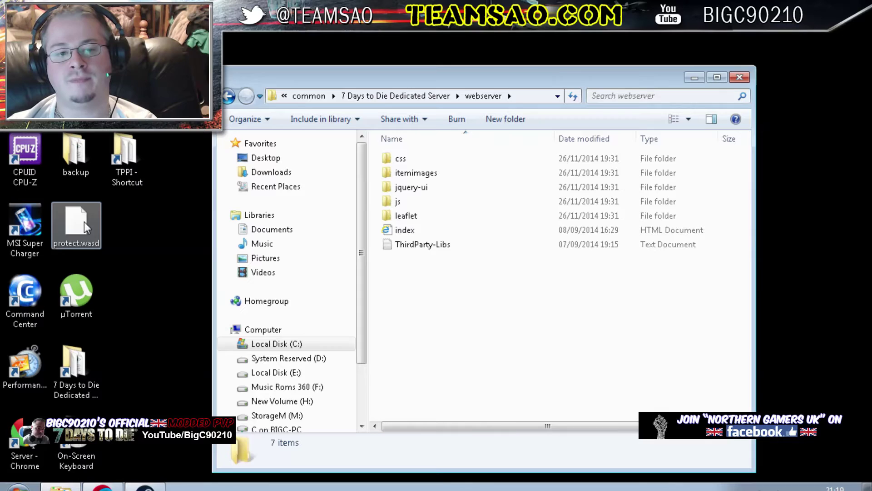
drag(84, 222, 424, 286)
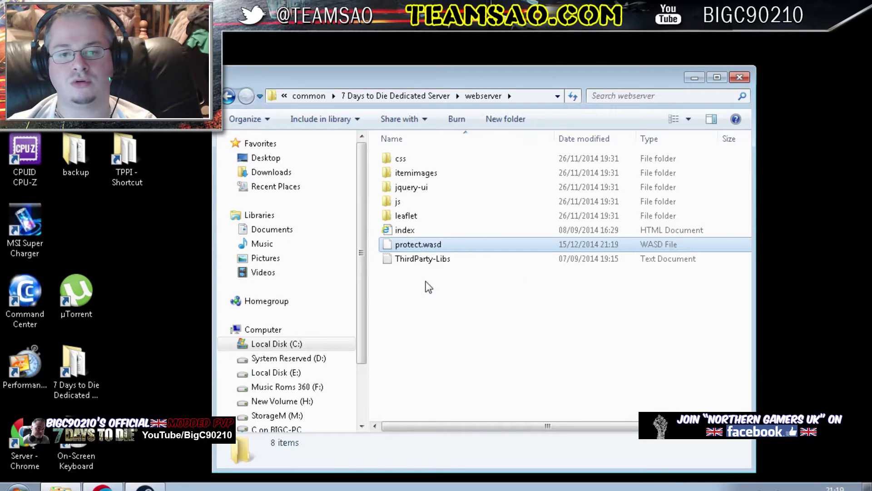
Step: Rename protect.wasd to protect, dropping the .wasd extension, and confirm the warning
click(426, 246)
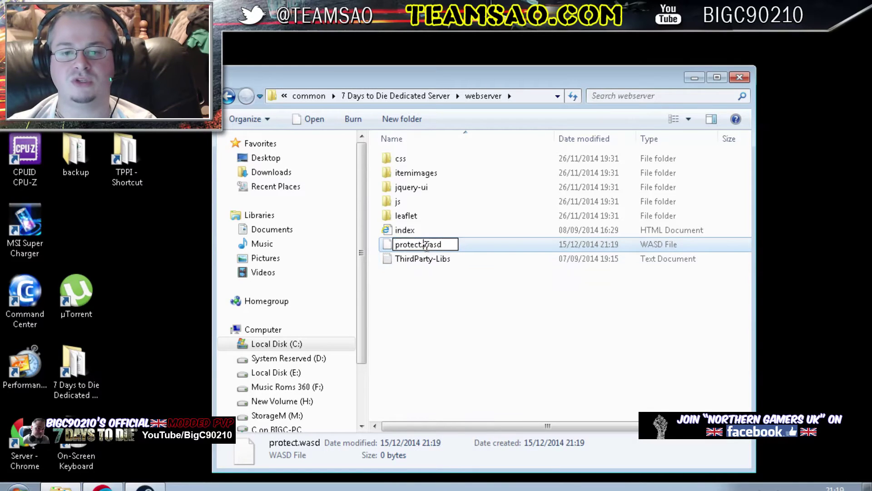
drag(424, 246, 478, 253)
key(BackSpace)
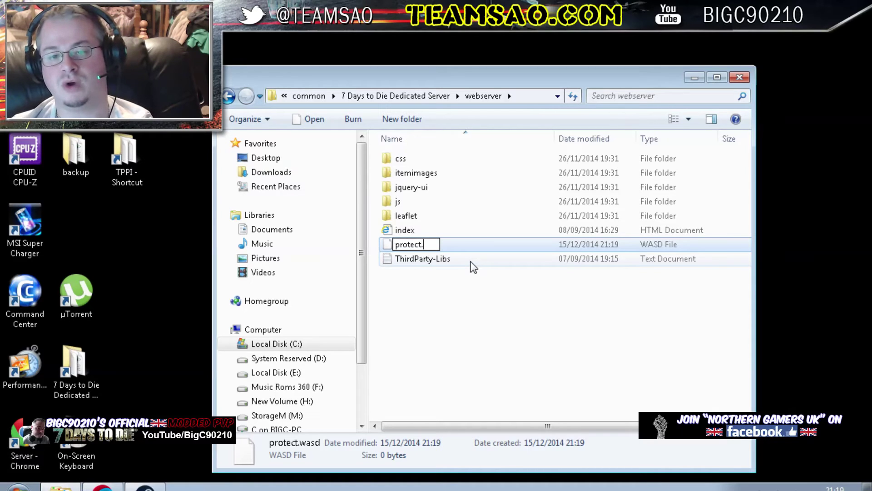
click(463, 277)
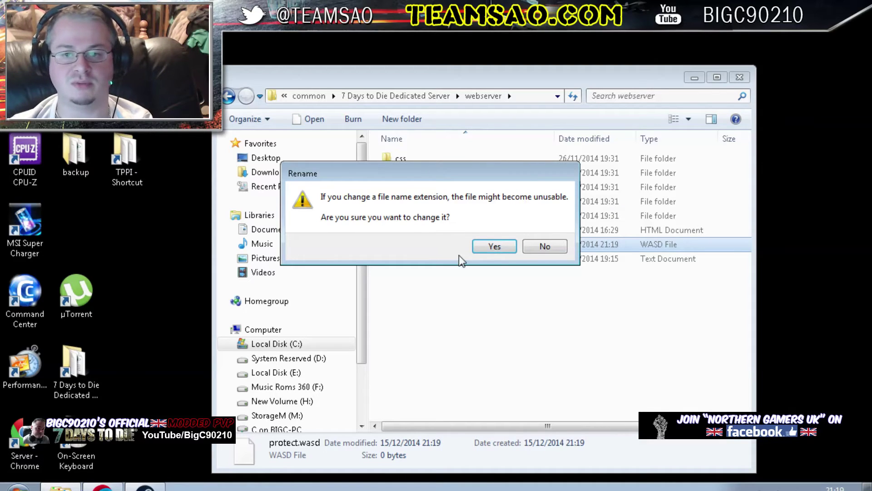
click(494, 245)
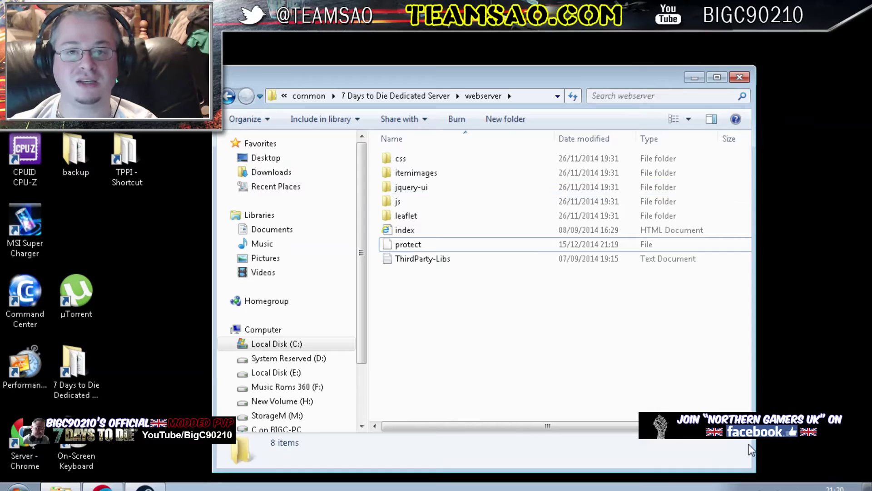
Step: From the tray's Server Manager, stop and restart the game server, then minimize the manager
click(786, 486)
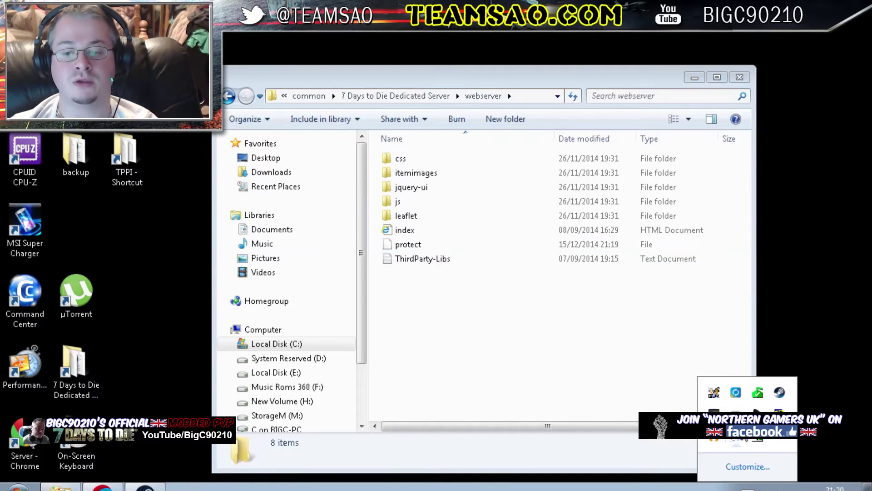
right_click(736, 391)
click(655, 391)
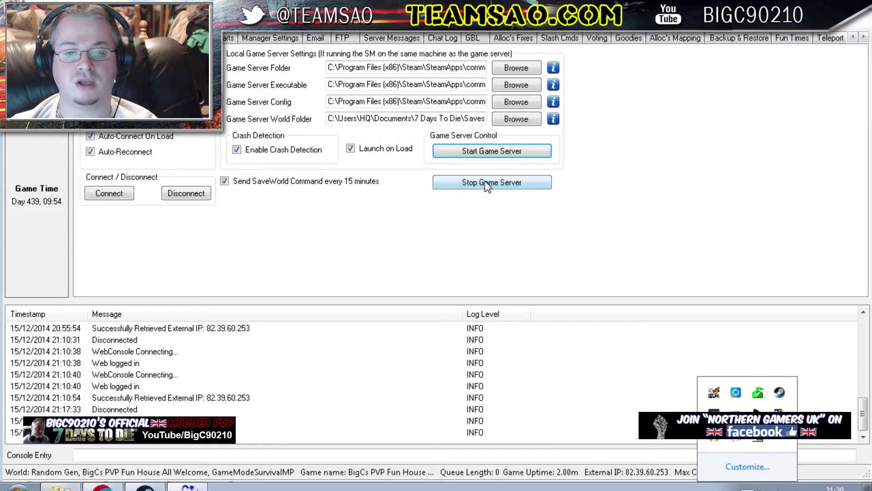
click(486, 184)
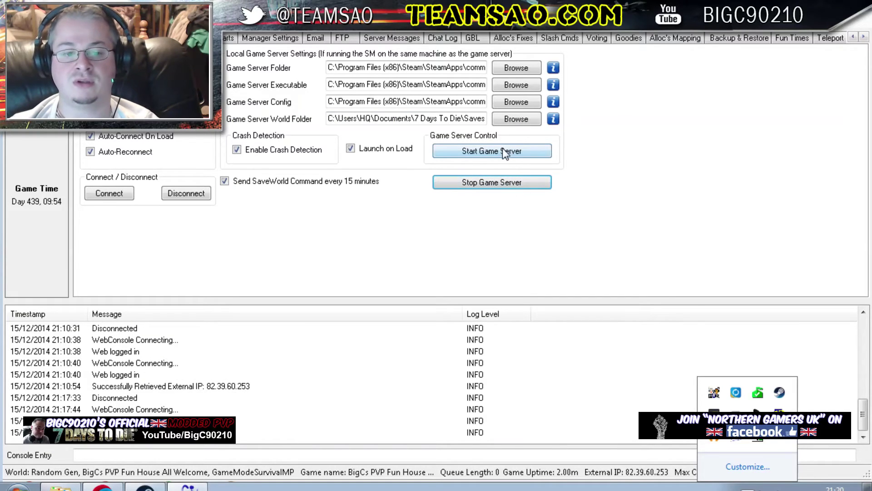
click(484, 156)
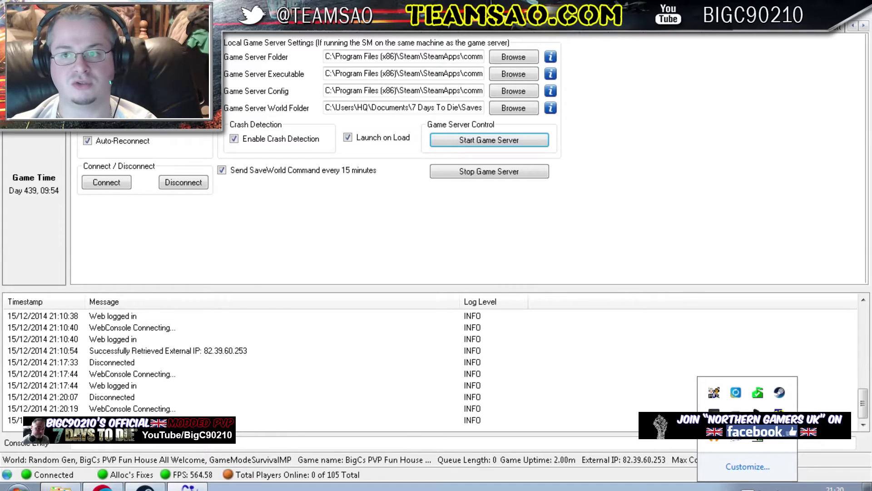
click(843, 25)
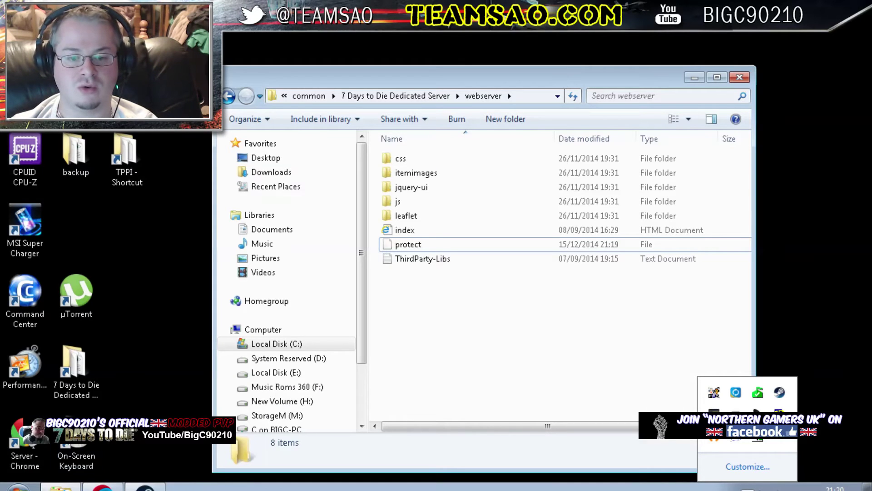
click(19, 487)
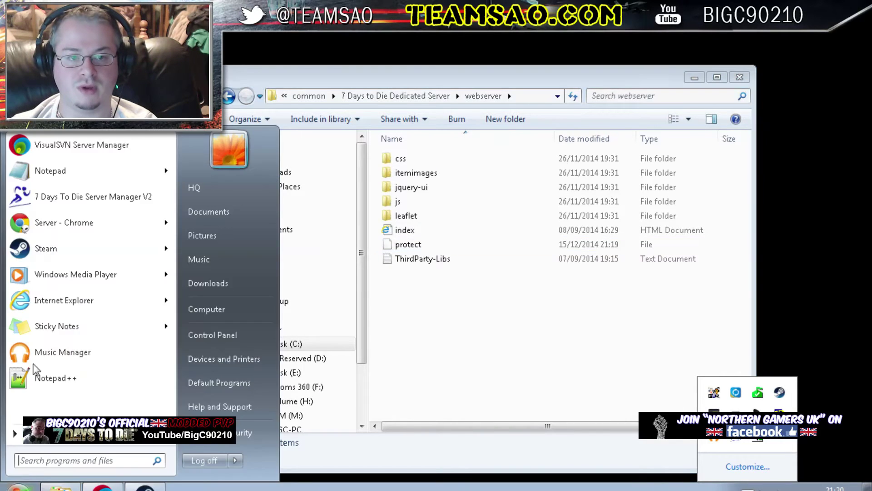
text(in)
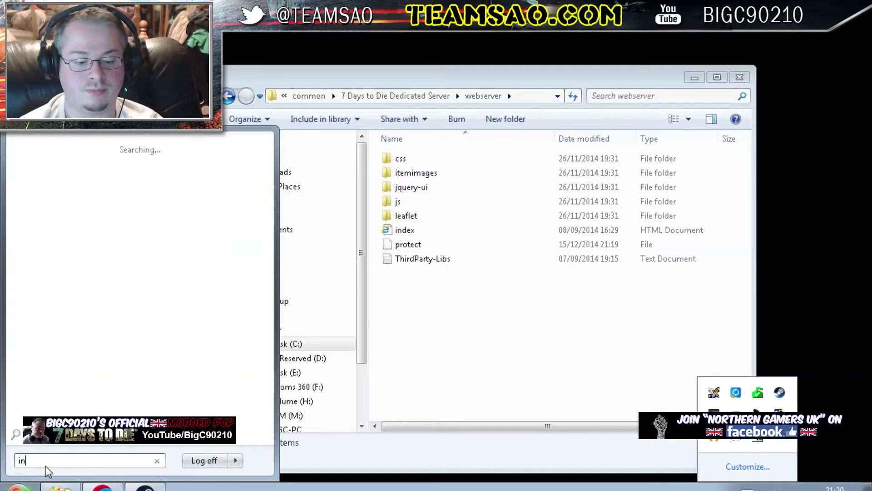
text(ter)
click(109, 159)
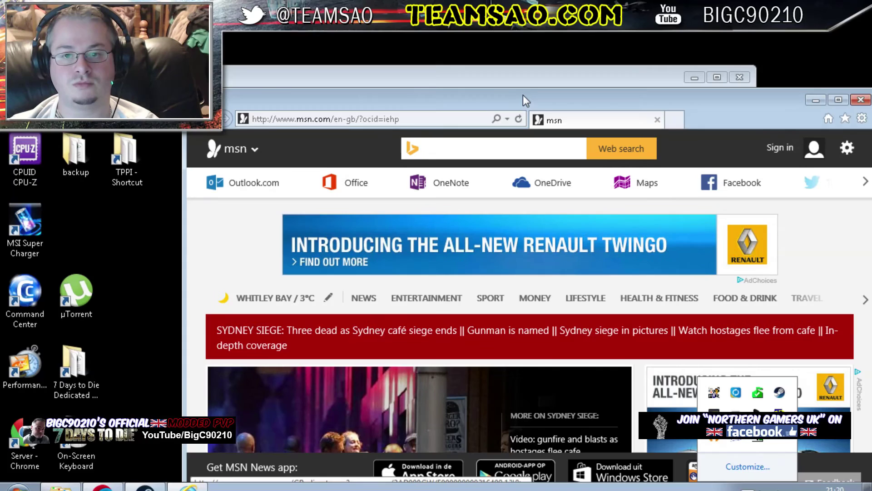
drag(523, 95, 465, 71)
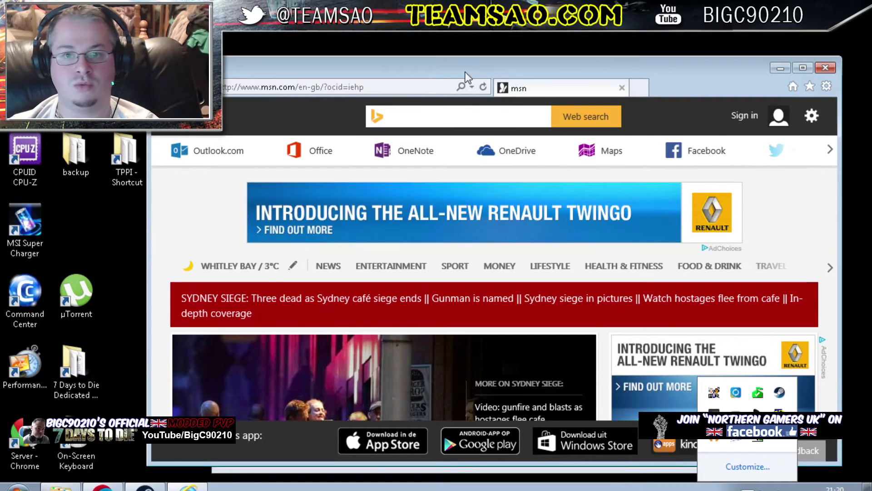
click(366, 82)
text(nguk.ddns.net:8086)
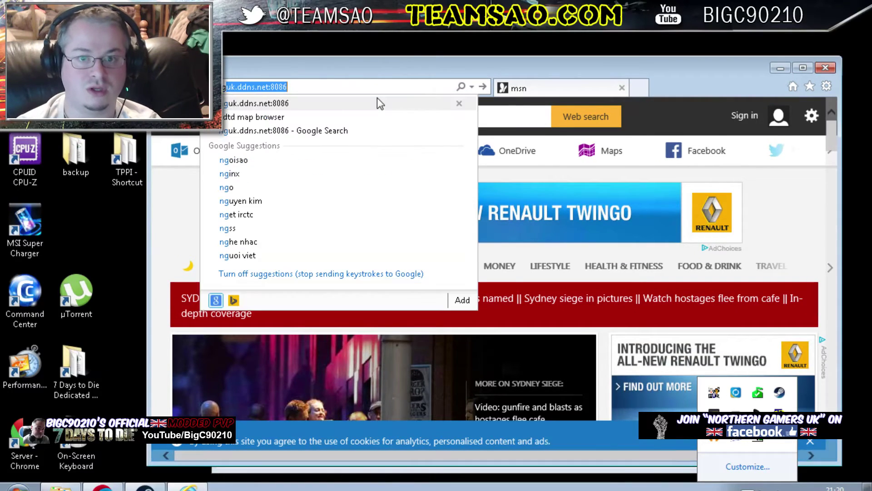
key(Return)
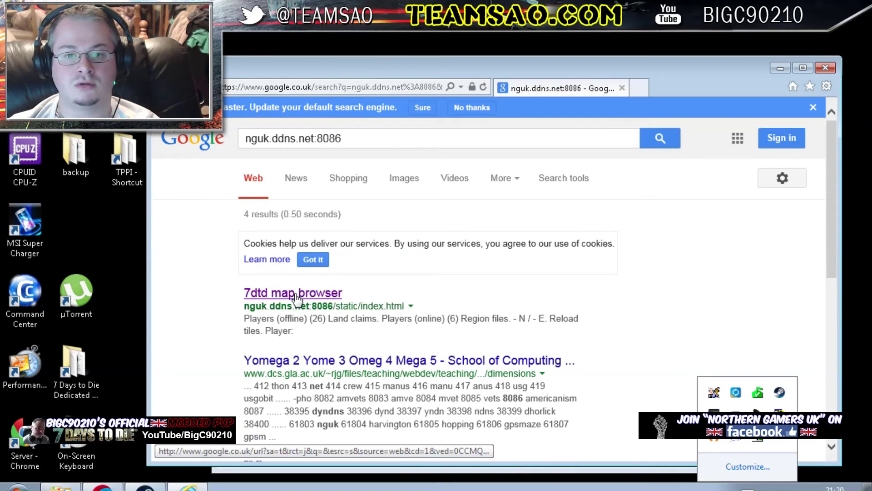
Step: Open the '7dtd map browser' result and enter admin as the login user name
click(297, 294)
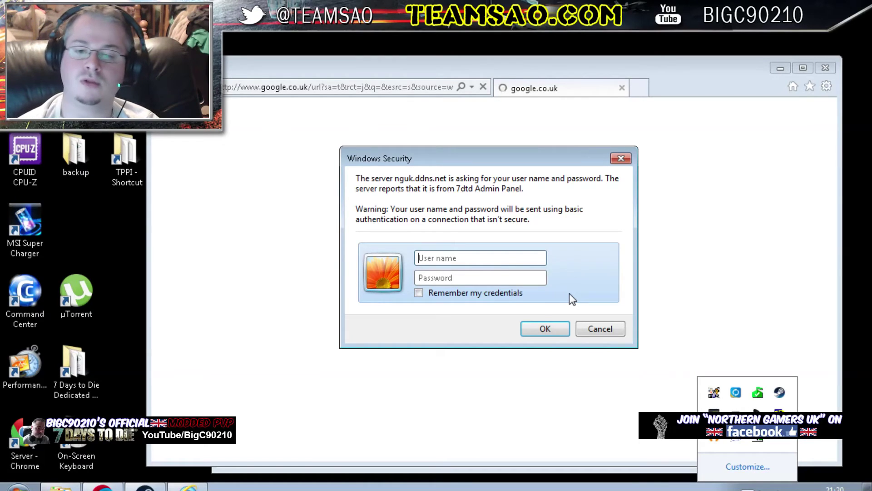
text(admin)
key(Tab)
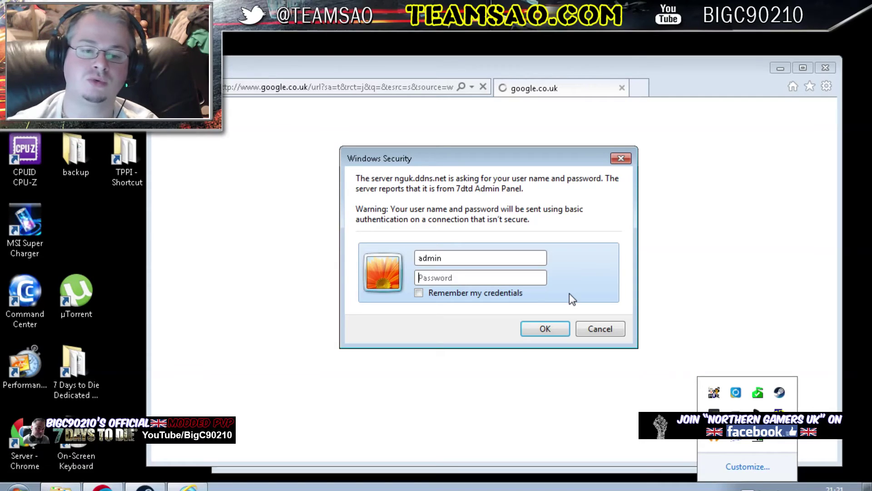
Step: In Explorer, go up to the Dedicated Server folder and dismiss the serverconfig context menu
key(alt+Tab)
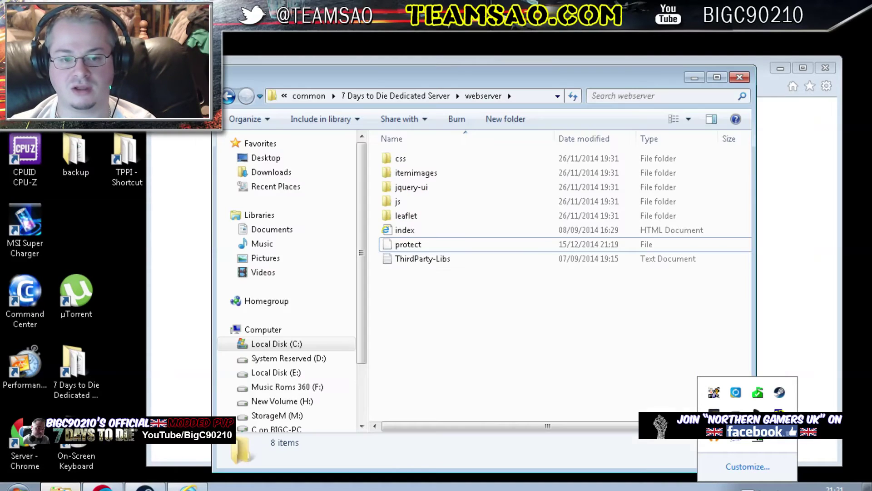
click(420, 96)
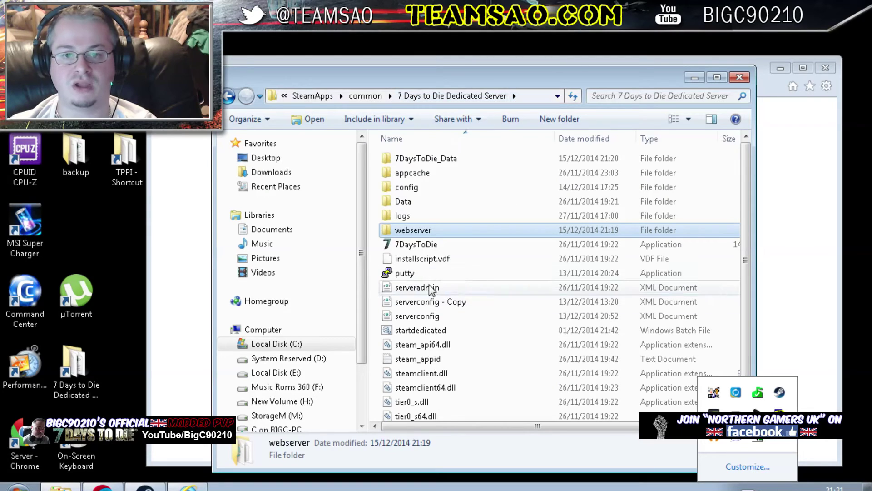
click(421, 316)
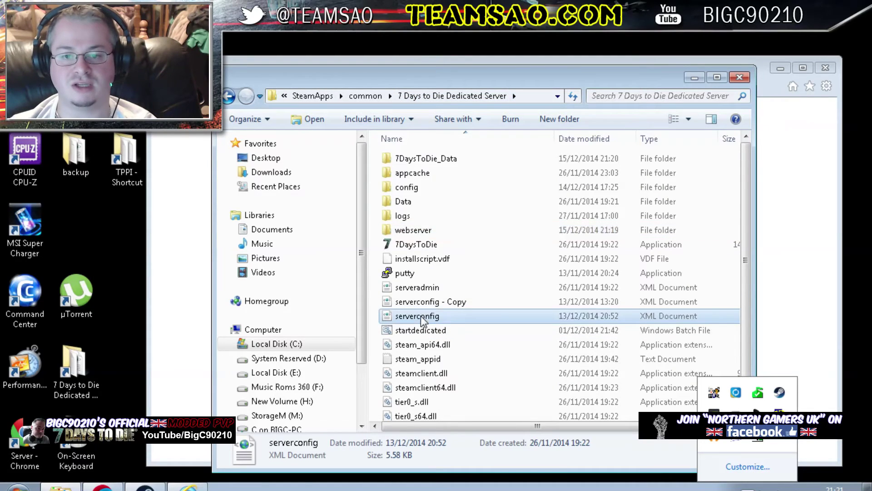
right_click(420, 315)
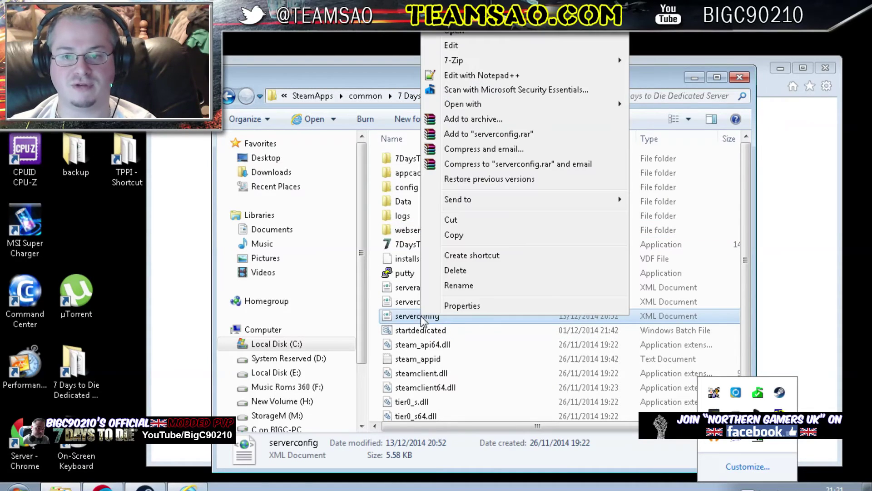
click(315, 62)
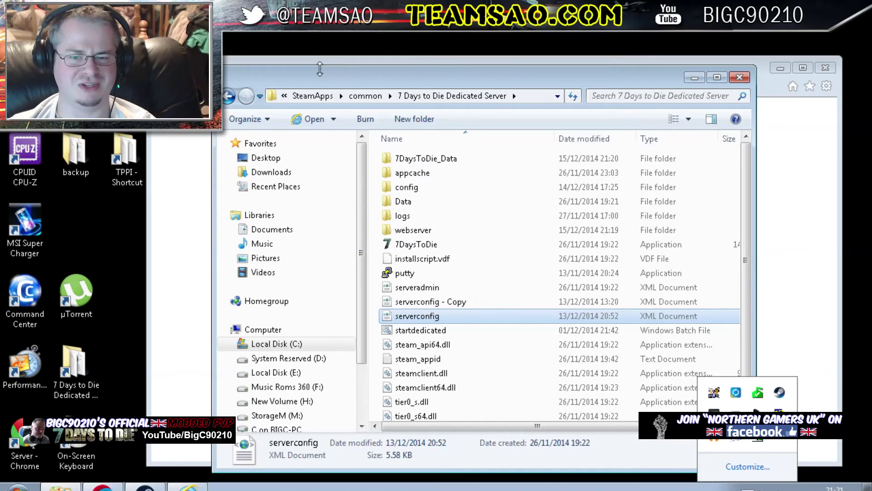
Step: Enter the admin password, correcting a typo, and submit the map browser login
click(694, 74)
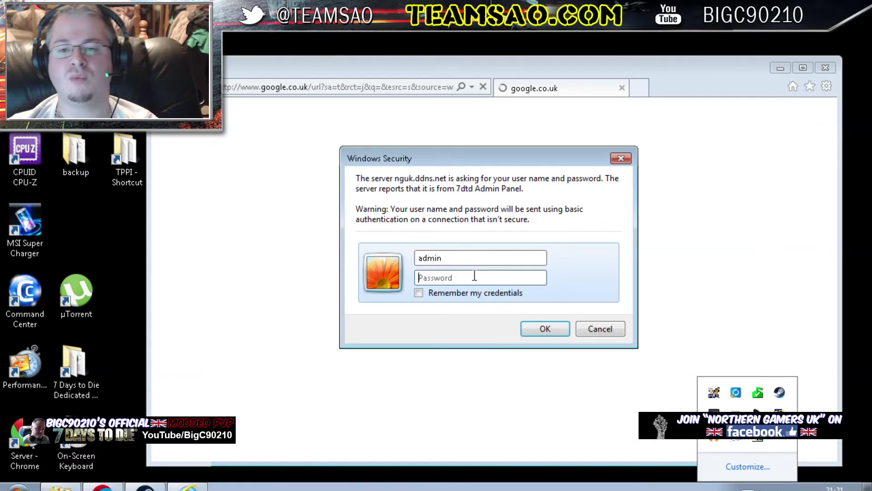
click(444, 277)
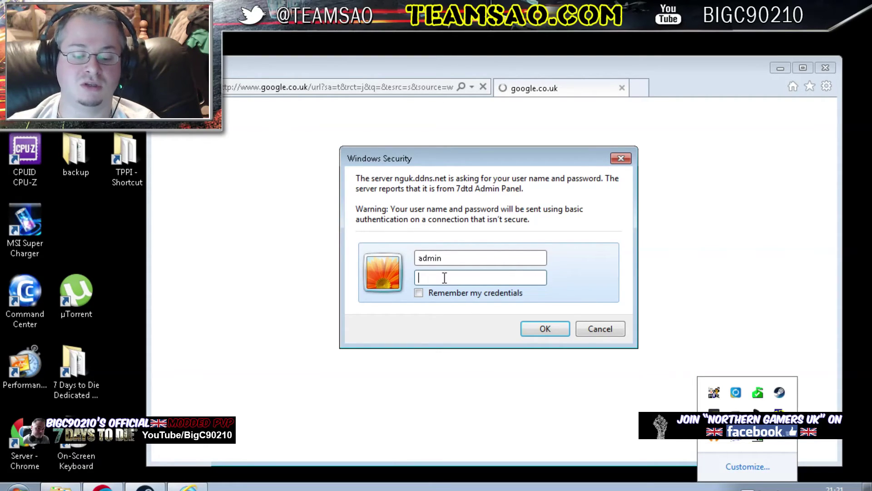
text(******************************)
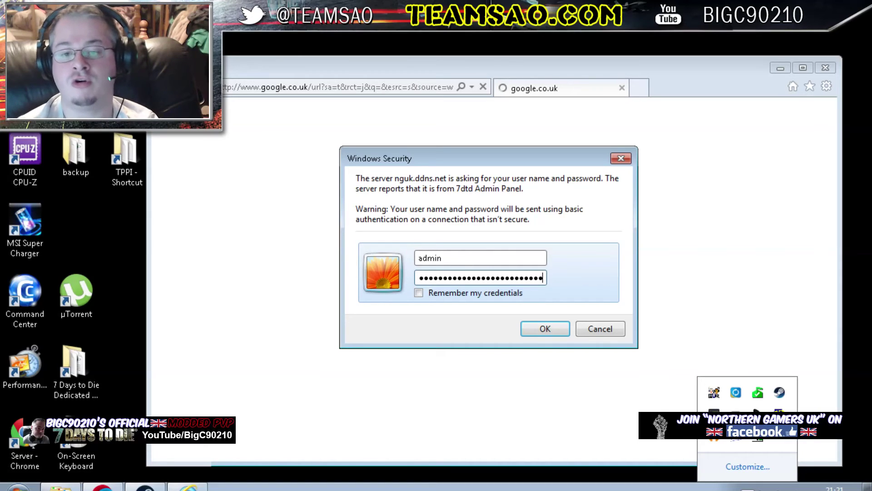
key(ctrl+a)
key(BackSpace)
text(********)
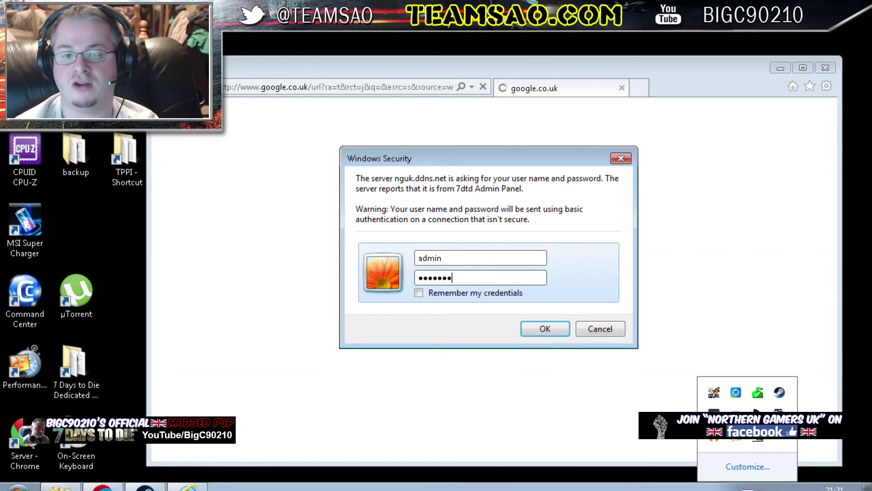
key(ctrl+a)
text(***************)
key(Return)
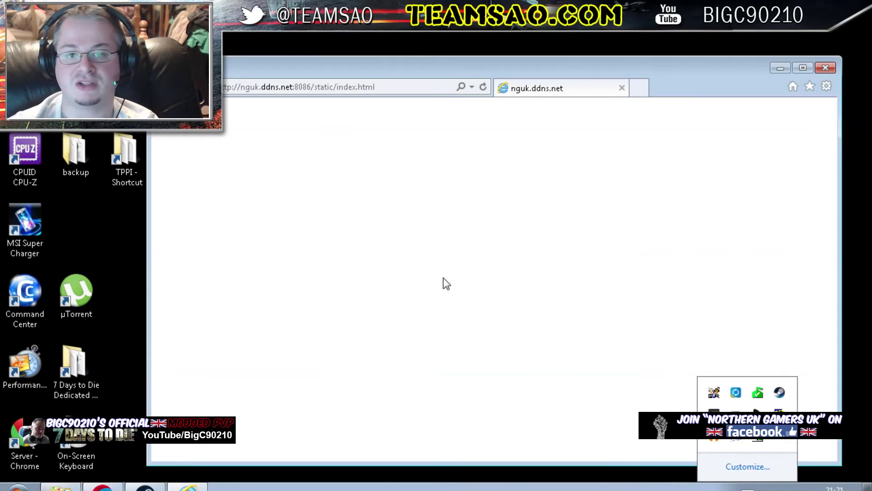
Step: Reopen Internet Explorer and search for nguk.ddns.net:8086
click(826, 68)
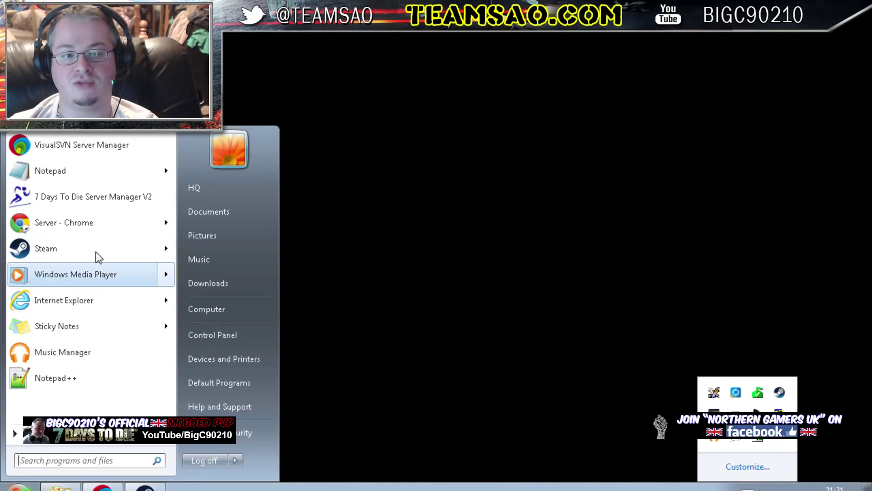
click(80, 294)
click(356, 89)
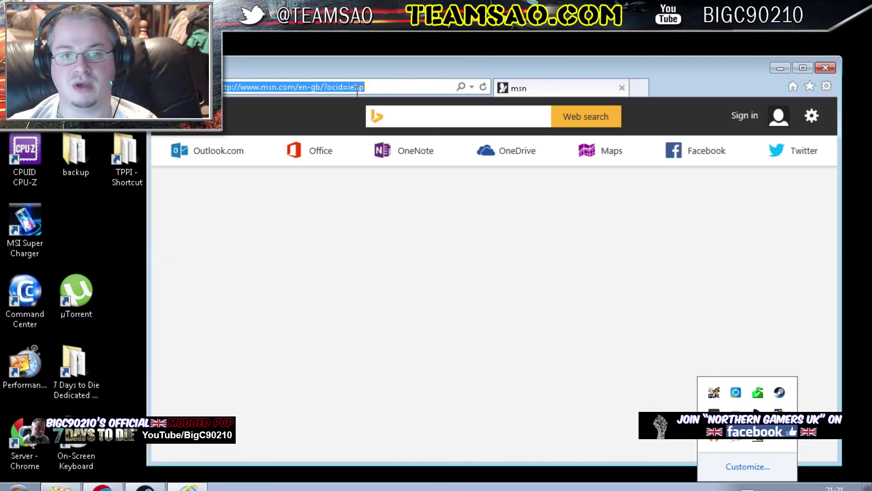
text(nguk.ddns.net:8086)
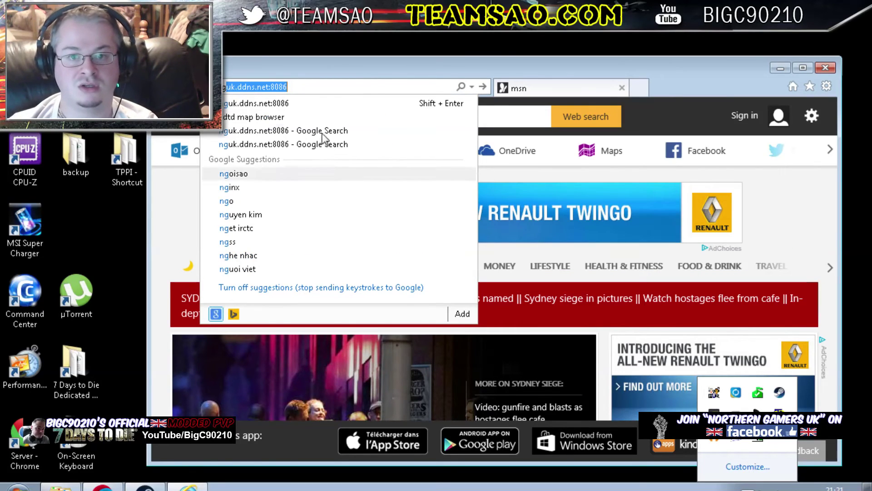
click(321, 130)
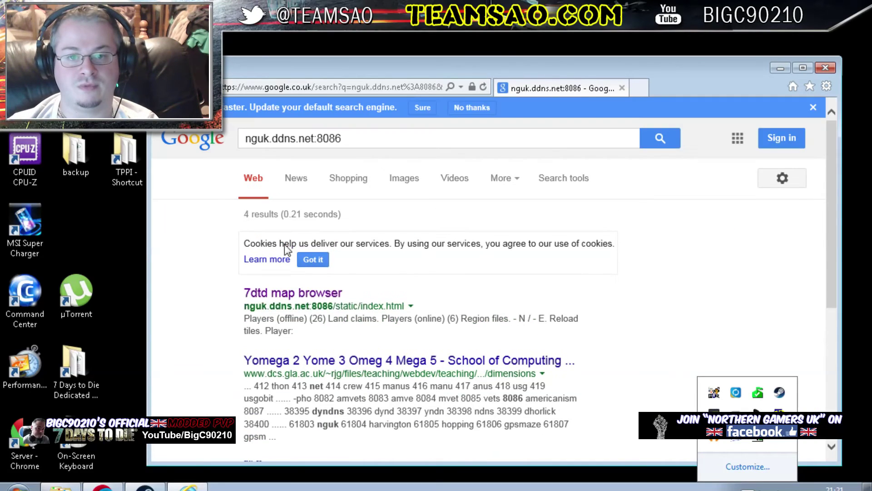
Step: Open the '7dtd map browser' result and log in with the admin credentials
click(320, 294)
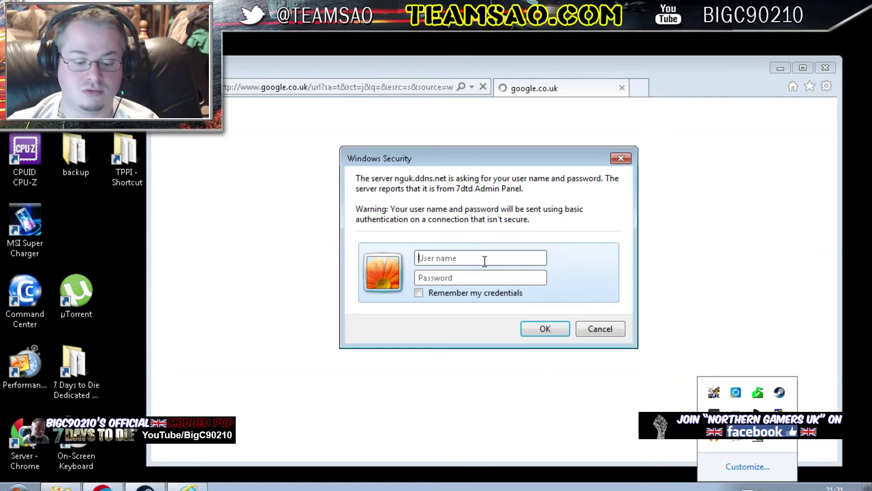
text(admin)
key(Tab)
text(p)
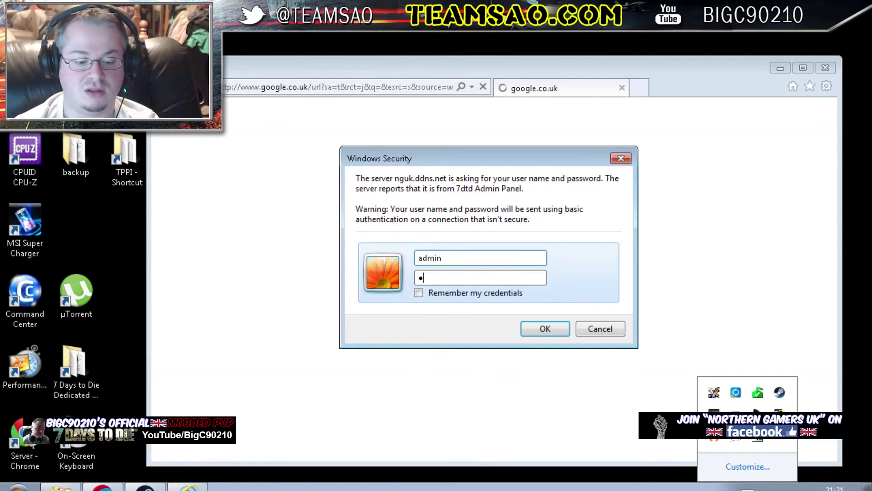
text(xxx)
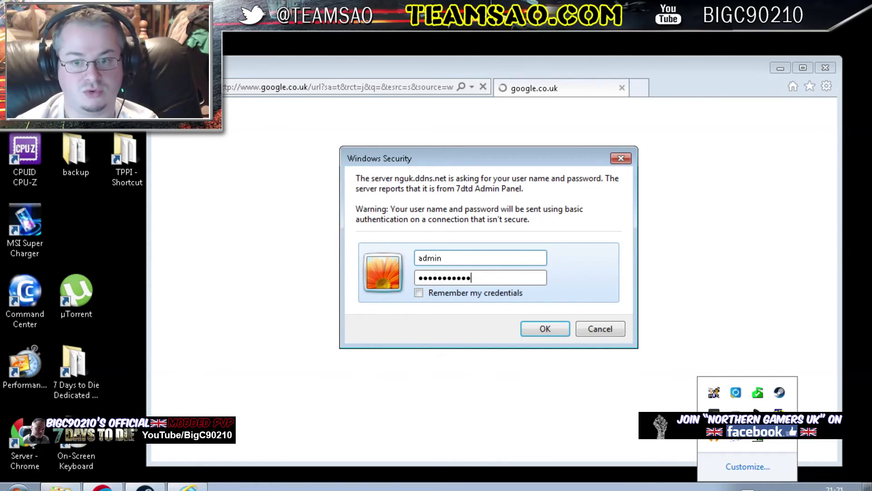
key(Return)
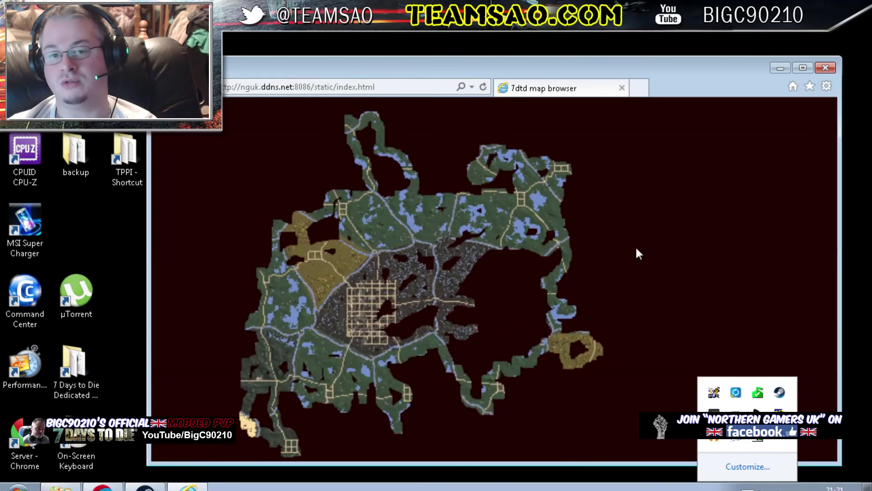
scroll(459, 267, up, 1)
scroll(459, 268, down, 2)
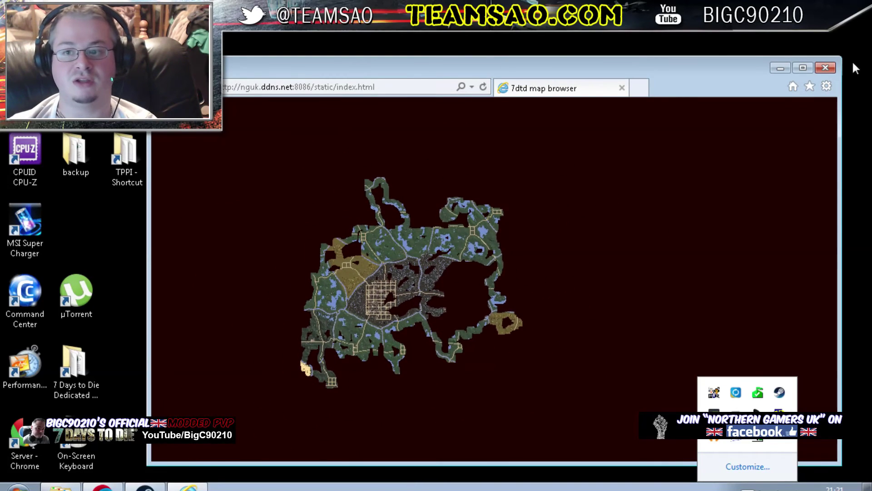
Step: Close the map browser and delete the 'protect' file from the webserver folder
click(826, 67)
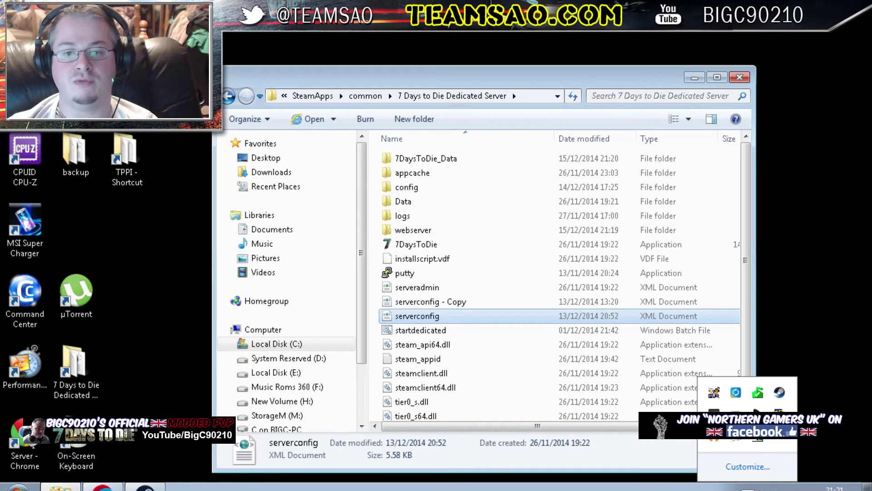
double_click(424, 232)
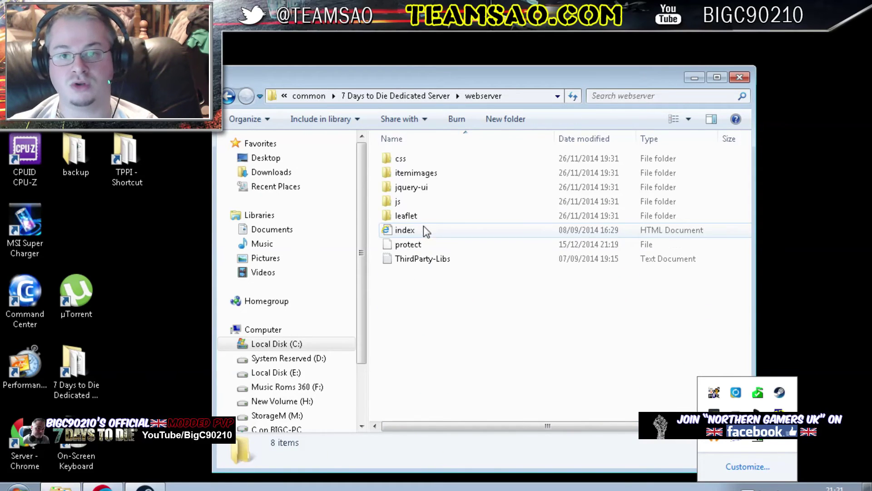
click(416, 245)
key(Delete)
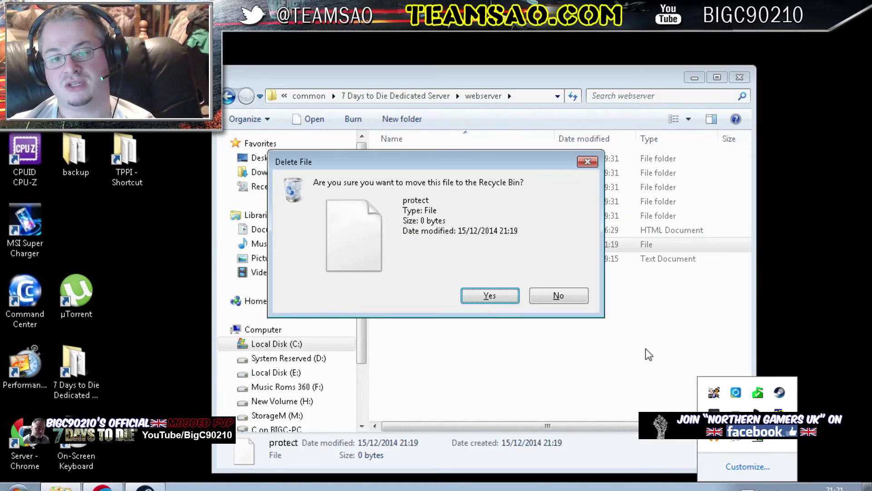
click(502, 301)
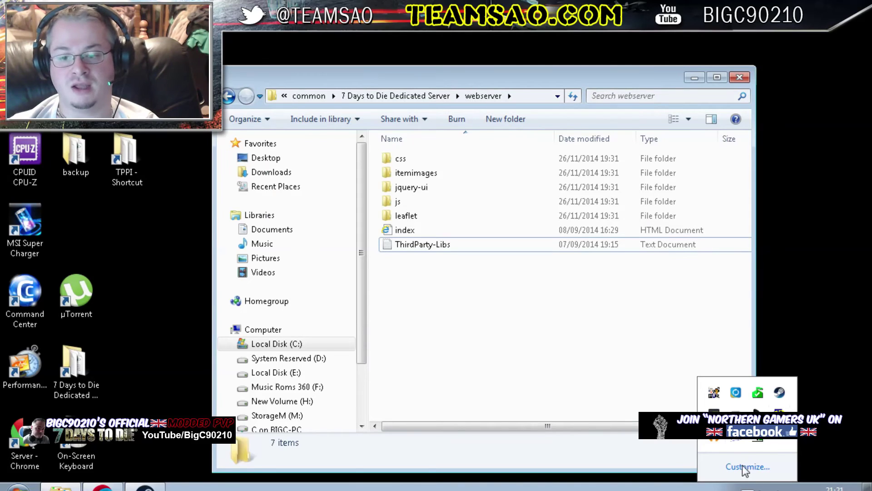
Step: Bring up the server manager window from its tray icon
right_click(740, 440)
click(600, 392)
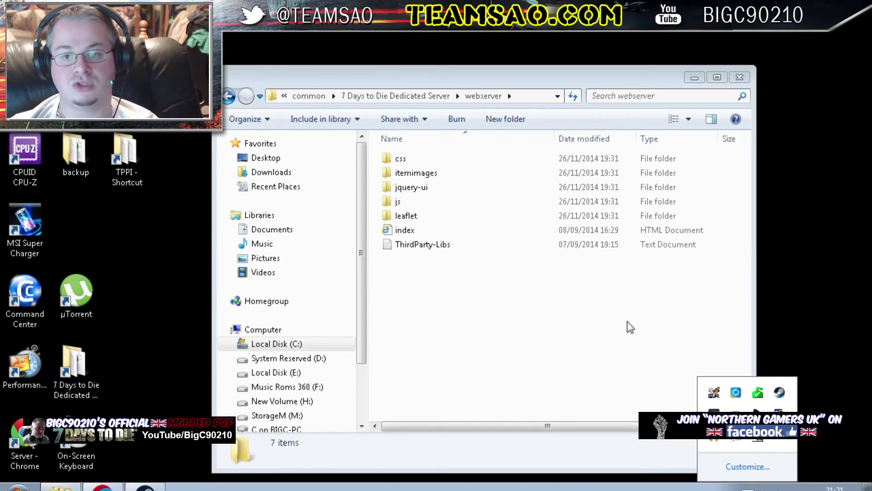
right_click(734, 439)
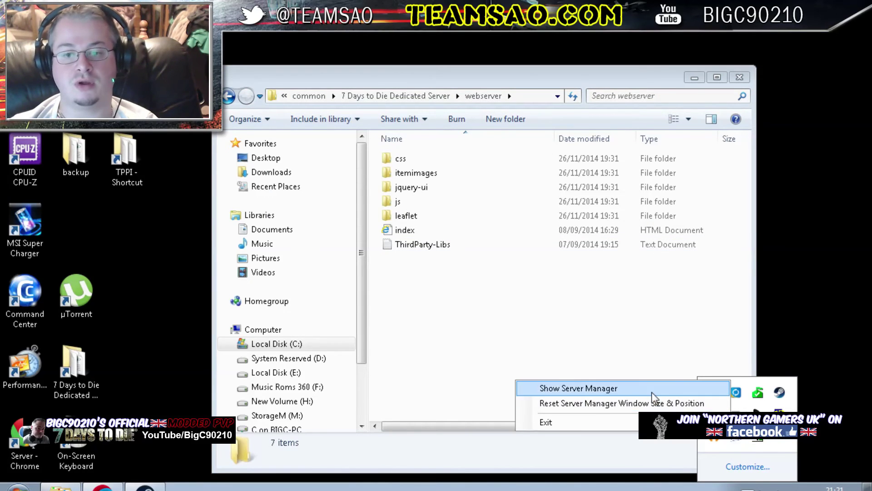
click(654, 389)
Step: Restart the game server by stopping it and starting it again
click(470, 175)
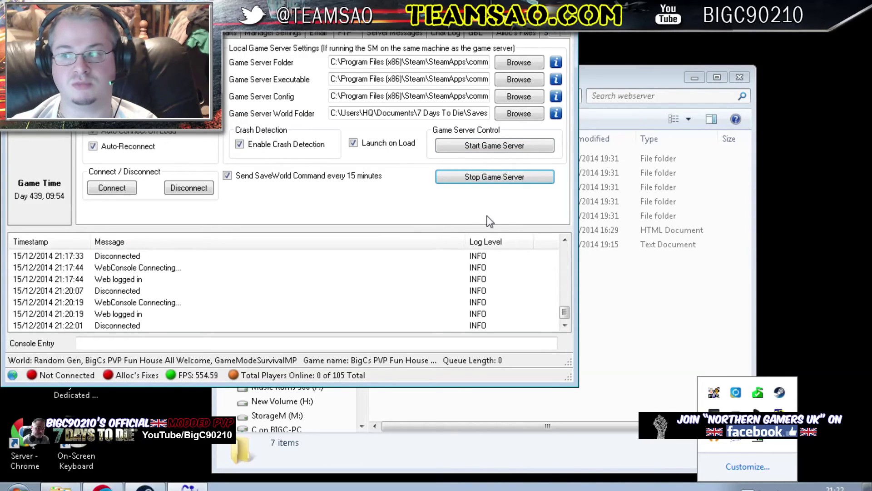
click(495, 152)
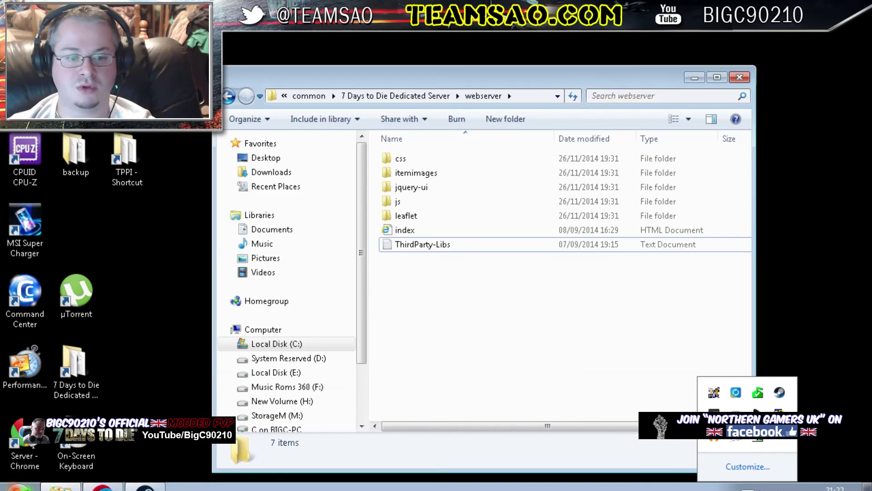
Step: Launch Internet Explorer from the Start menu search
click(19, 485)
text(rea)
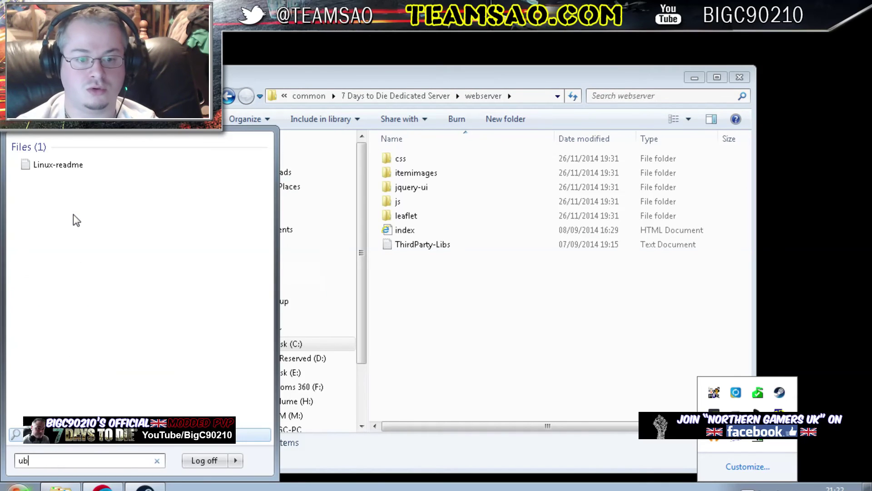
key(BackSpace)
key(BackSpace)
key(BackSpace)
text(in)
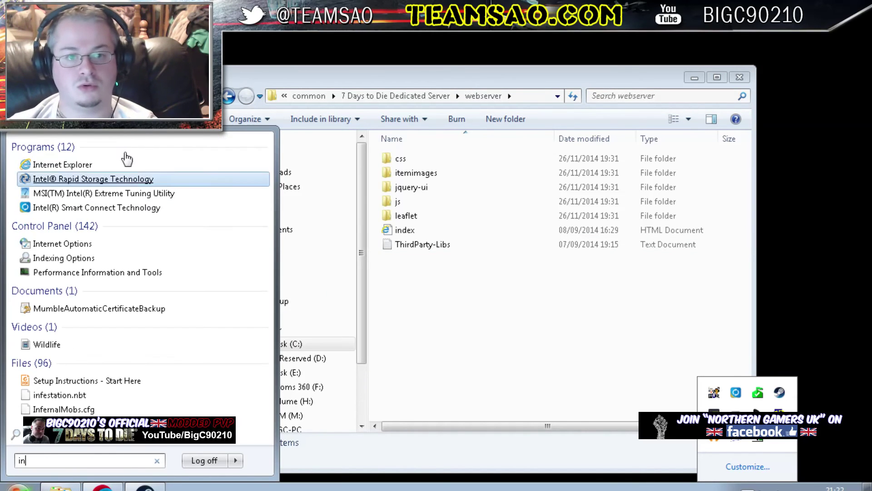
click(65, 163)
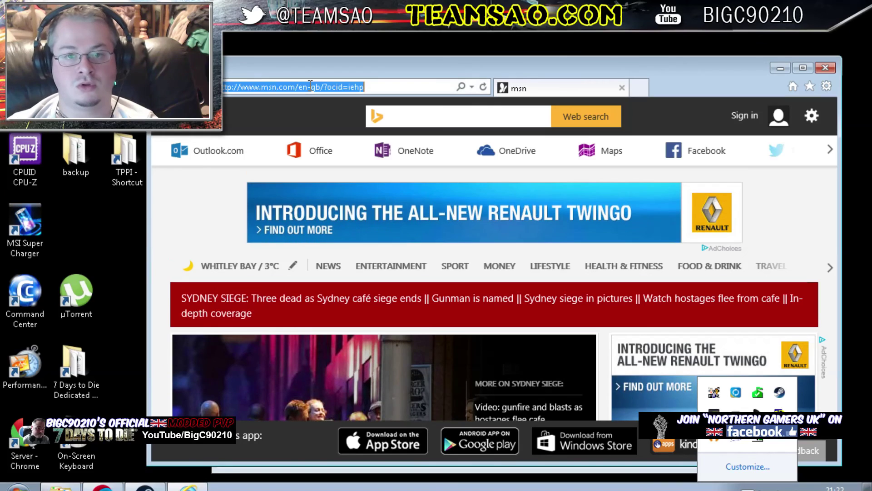
Step: Search for nguk.ddns.net:8086 and open the 7dtd map browser result
click(310, 86)
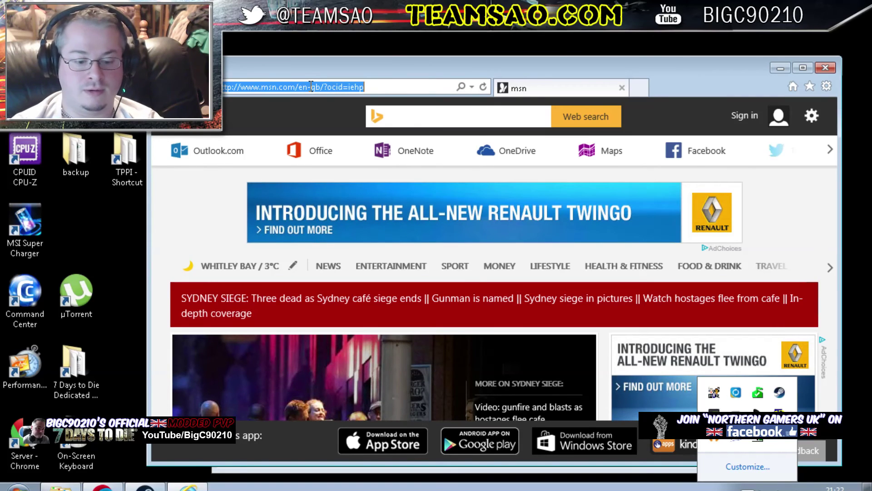
text(nguk.ddns.net:8086)
key(Return)
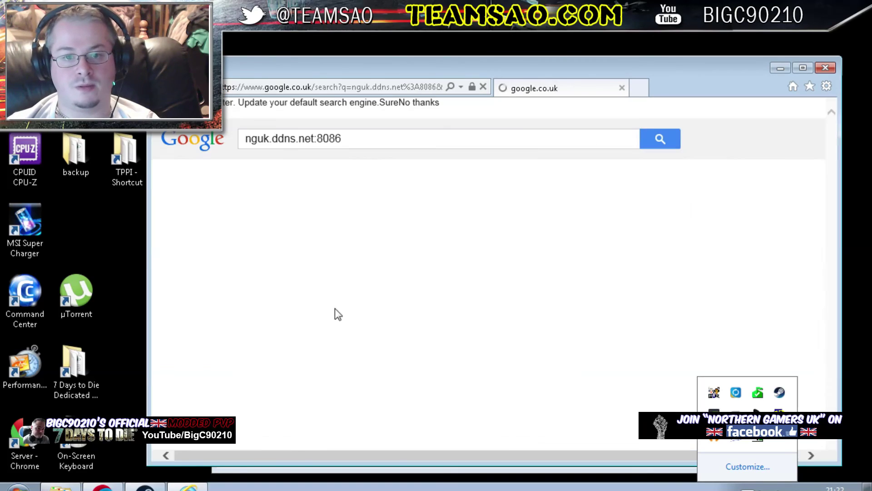
click(285, 298)
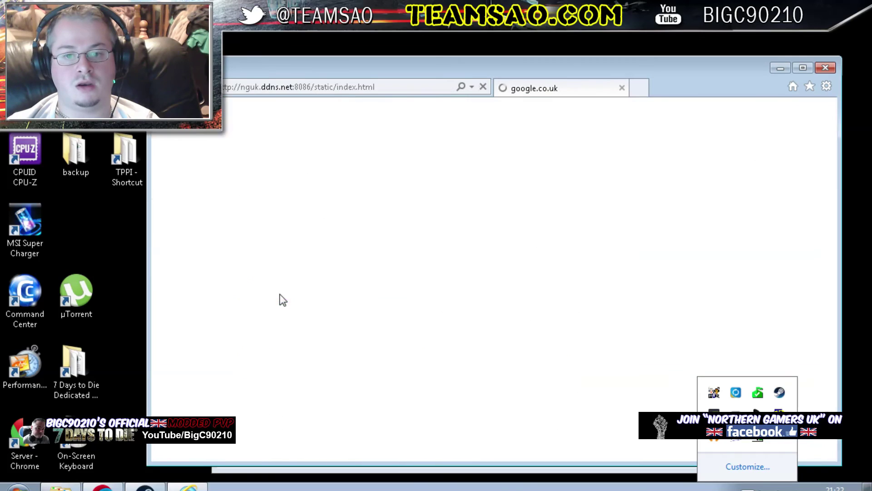